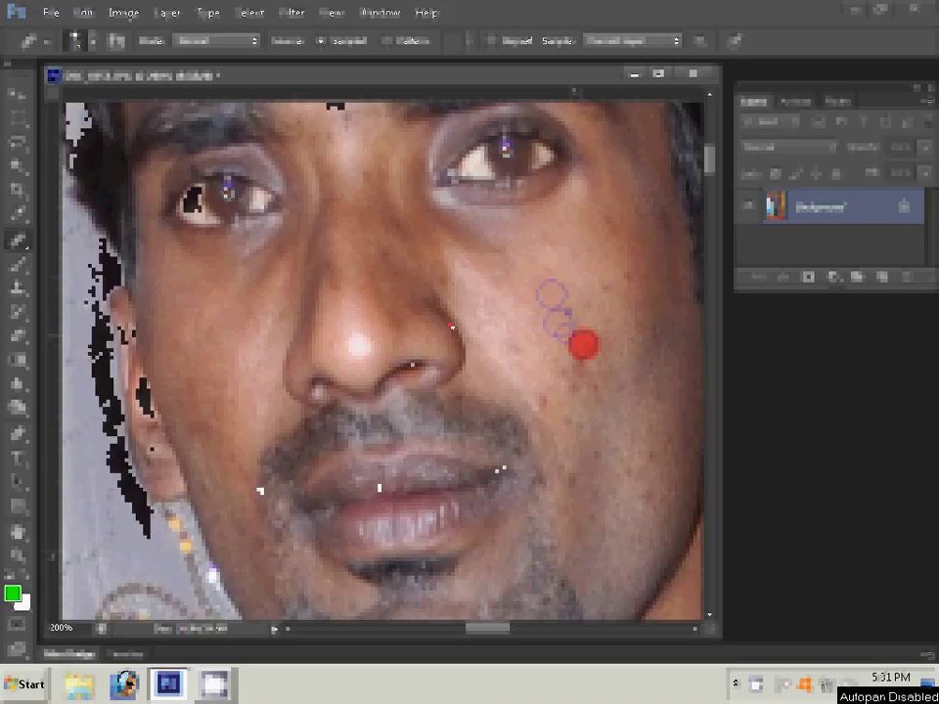
- Heal a blemish on the man's forehead with the Spot Healing Brush
scroll(400, 201, "up", 5)
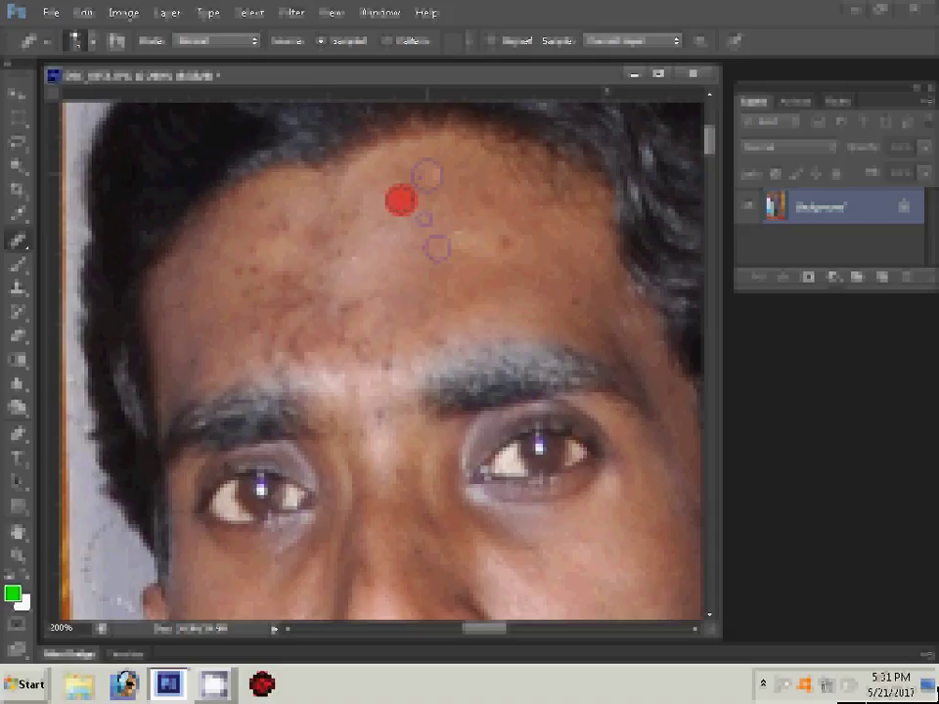
left_click(313, 294)
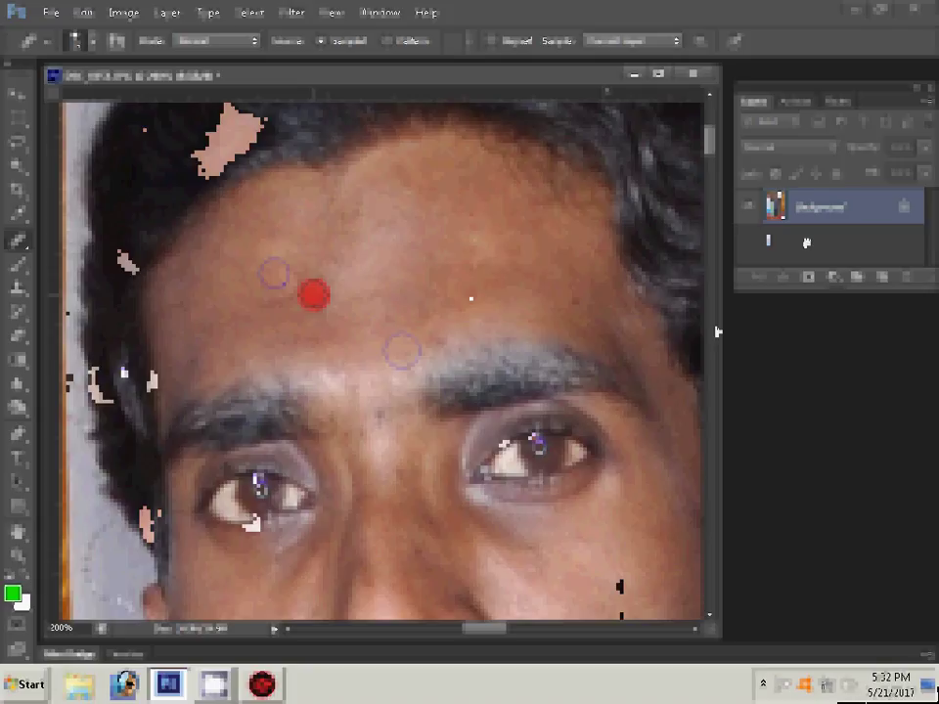
left_click(248, 12)
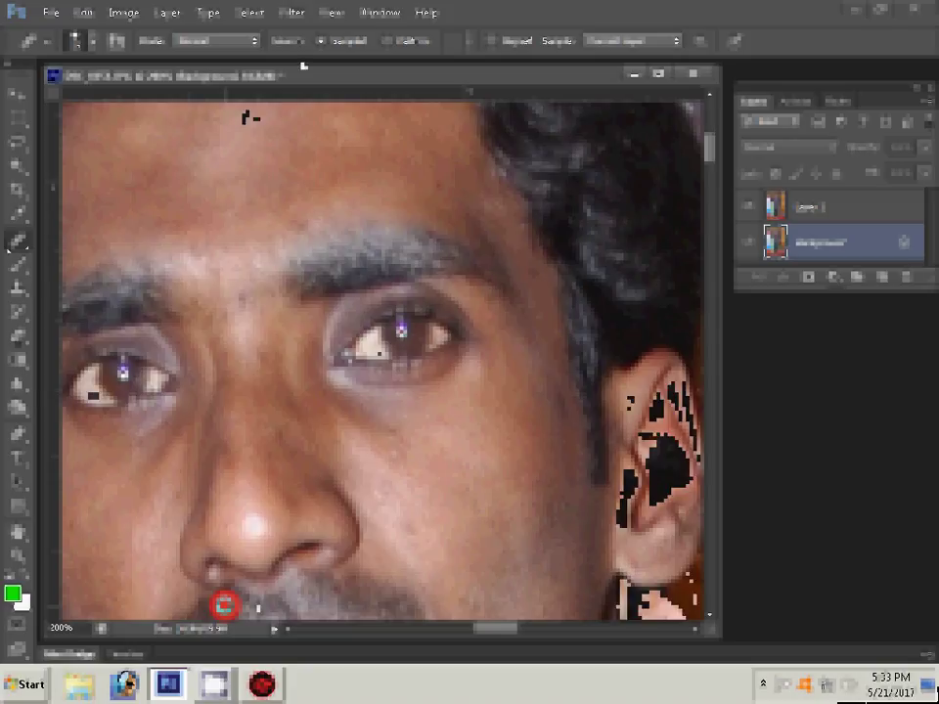
- Switch to the Eraser tool and scroll the view up toward the forehead
key("e")
scroll(168, 204, "up", 3)
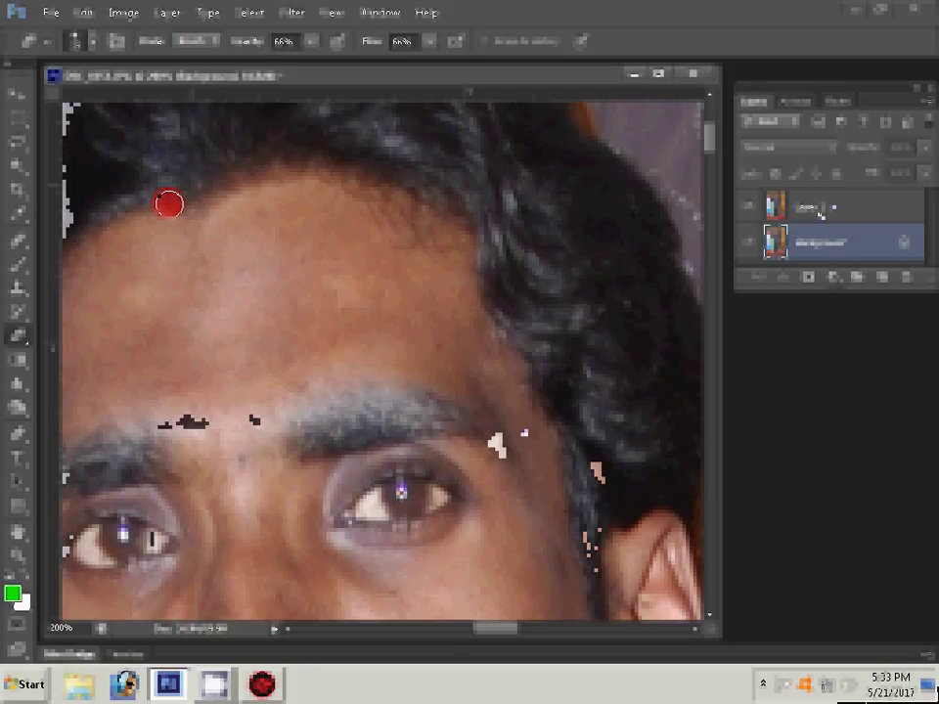
- Make Layer 1 active, swap to a white foreground colour, and zoom out to the whole portrait
left_click(818, 208)
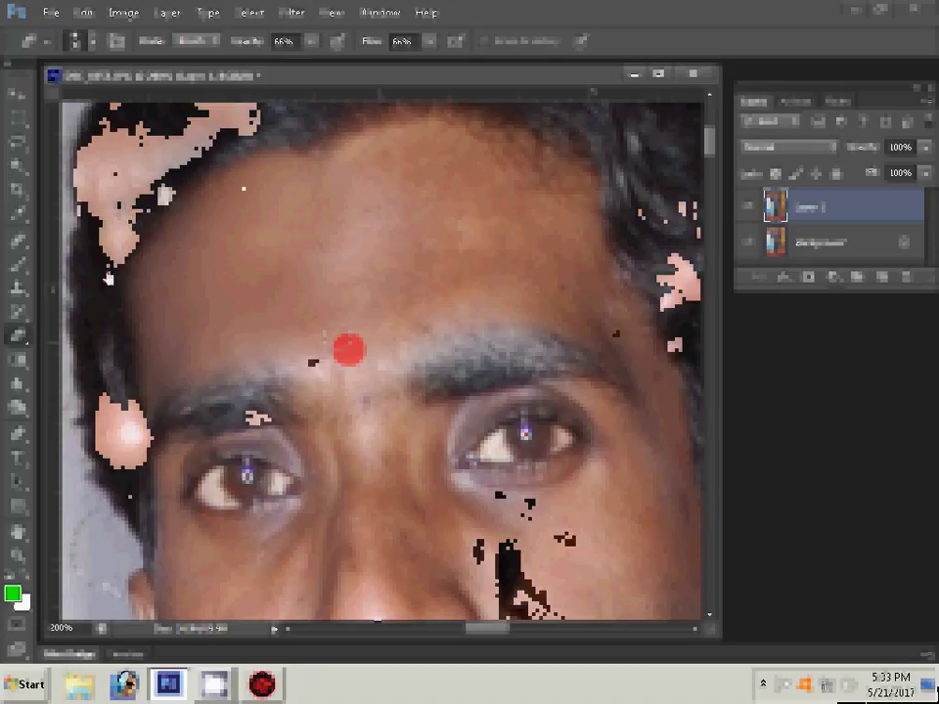
scroll(349, 349, "down", 5)
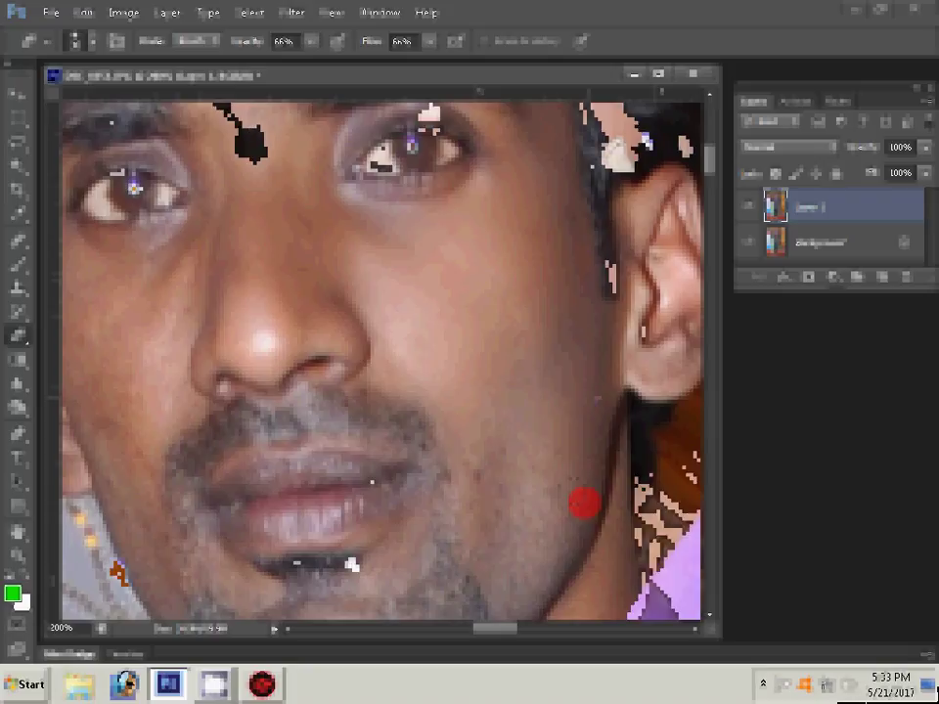
left_click_drag(584, 503, 525, 227)
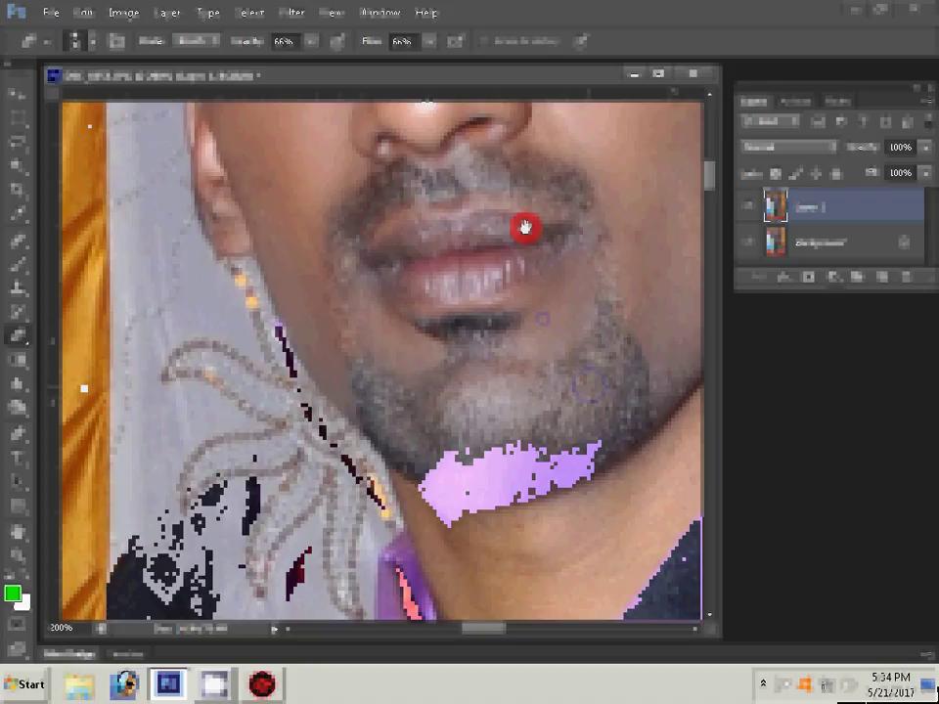
key("x")
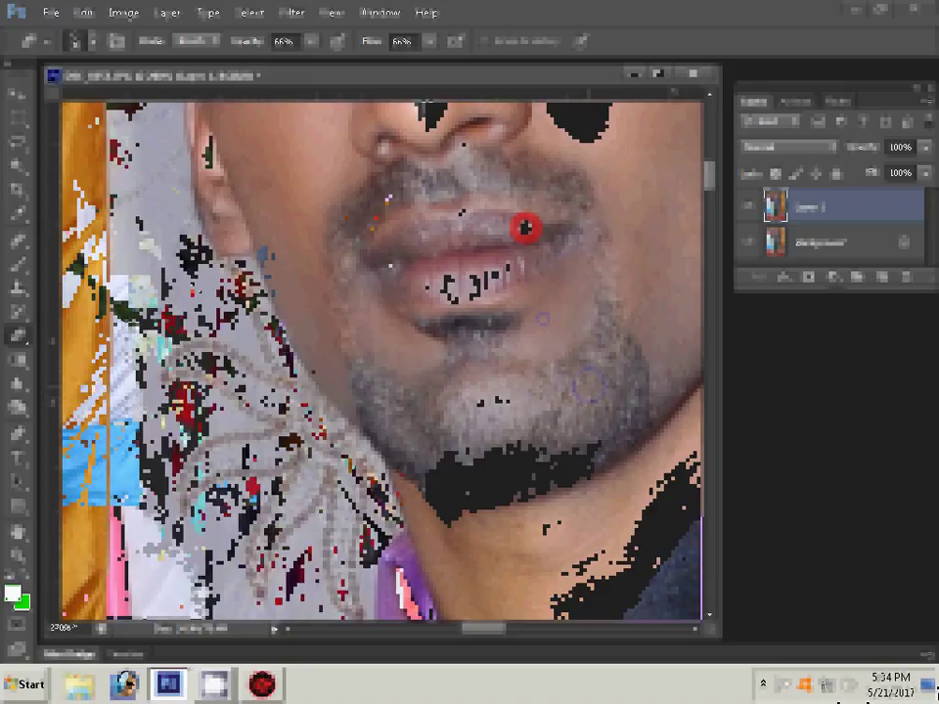
key("z")
key("ctrl+0")
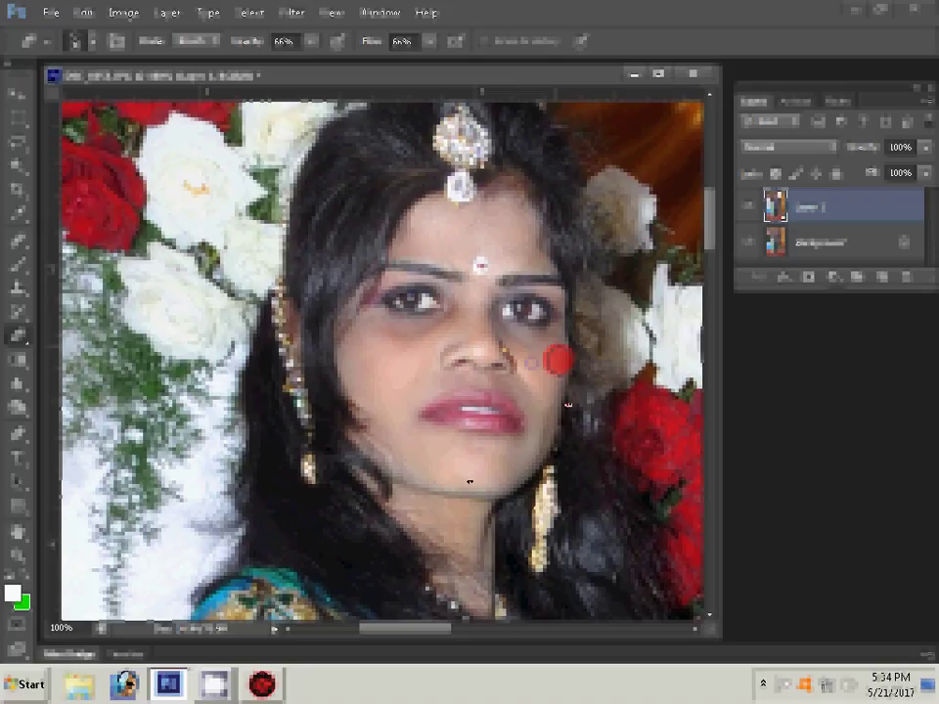
- Add a Selective Color adjustment layer with its Black value set to 12
left_click(834, 280)
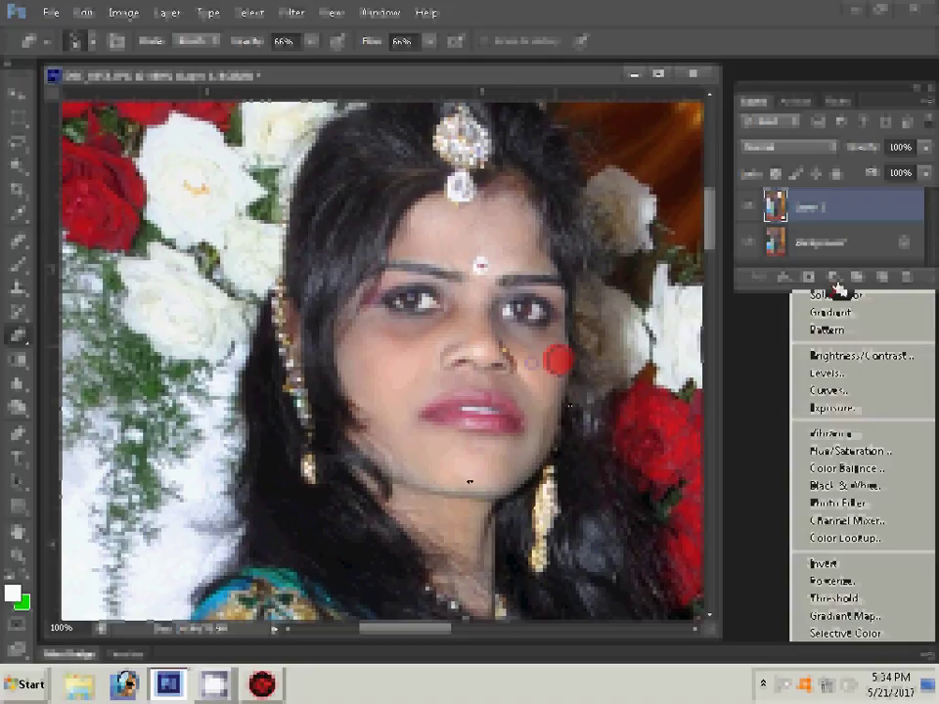
left_click(848, 634)
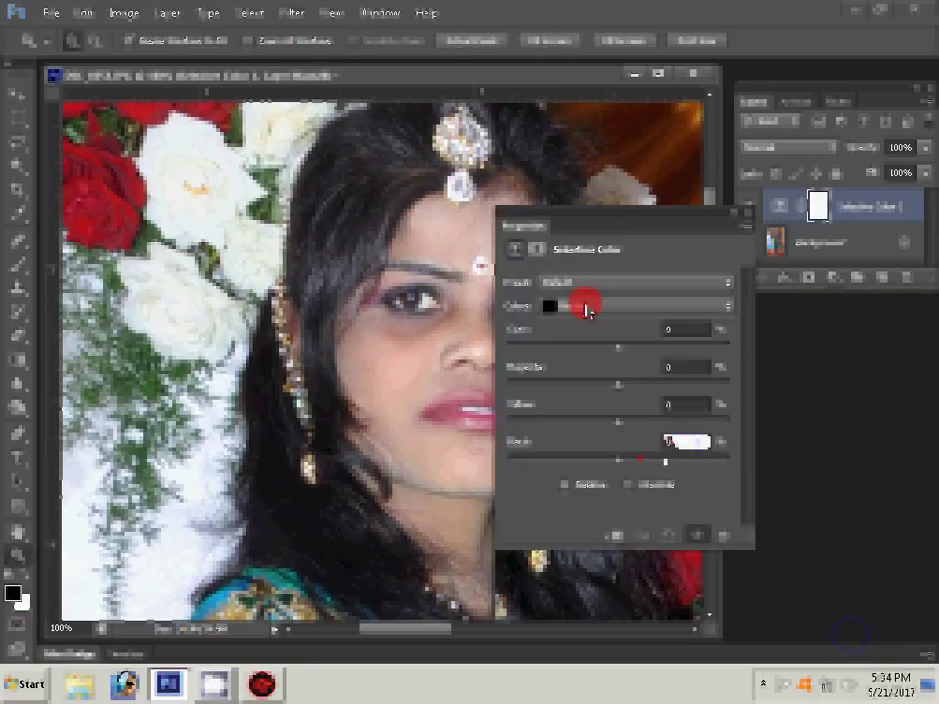
type("2")
type("2")
key("ctrl+a")
type("12")
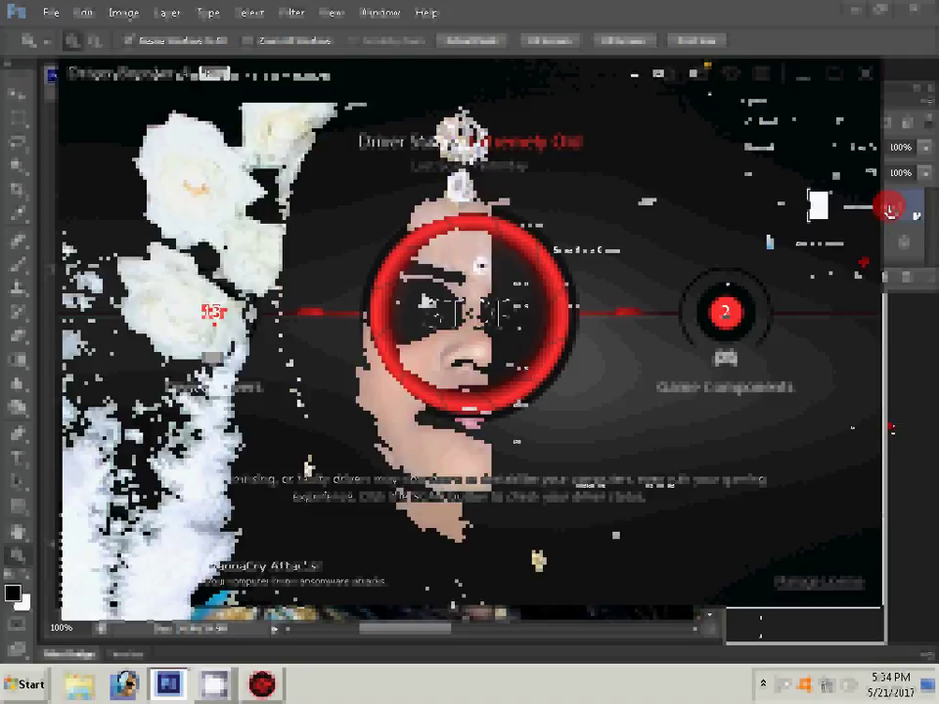
- Merge the Selective Color adjustment layer down into the layer below
right_click(890, 209)
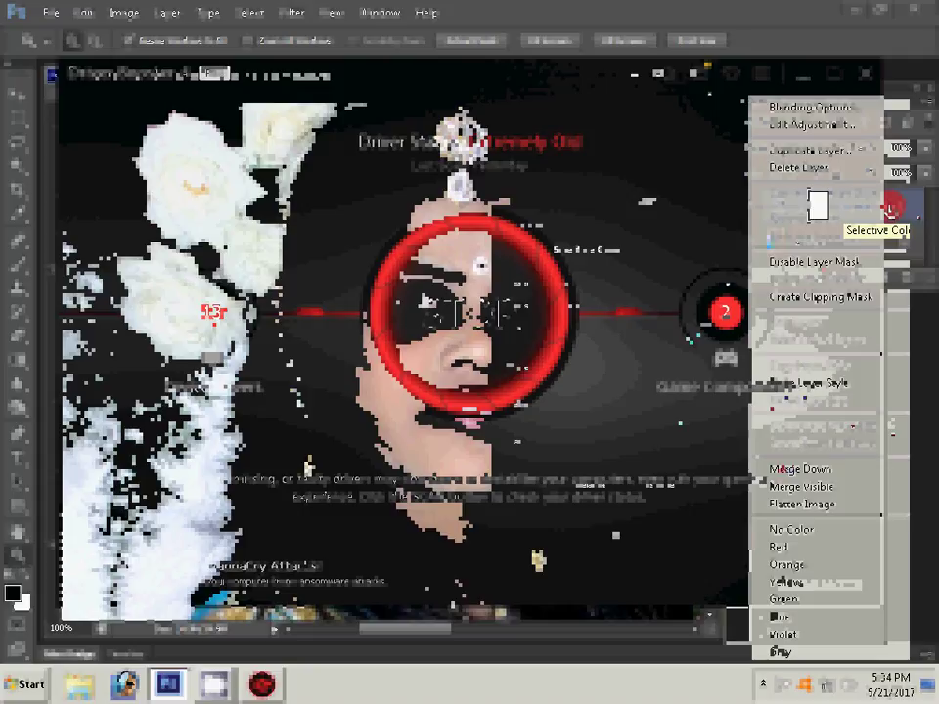
left_click(694, 344)
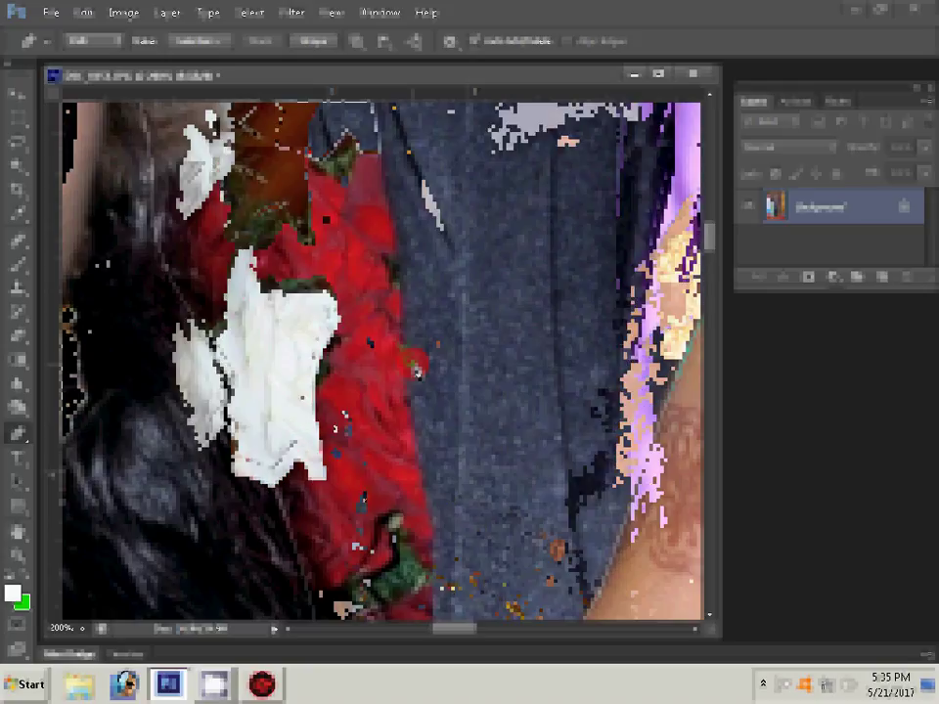
scroll(380, 307, "down", 1)
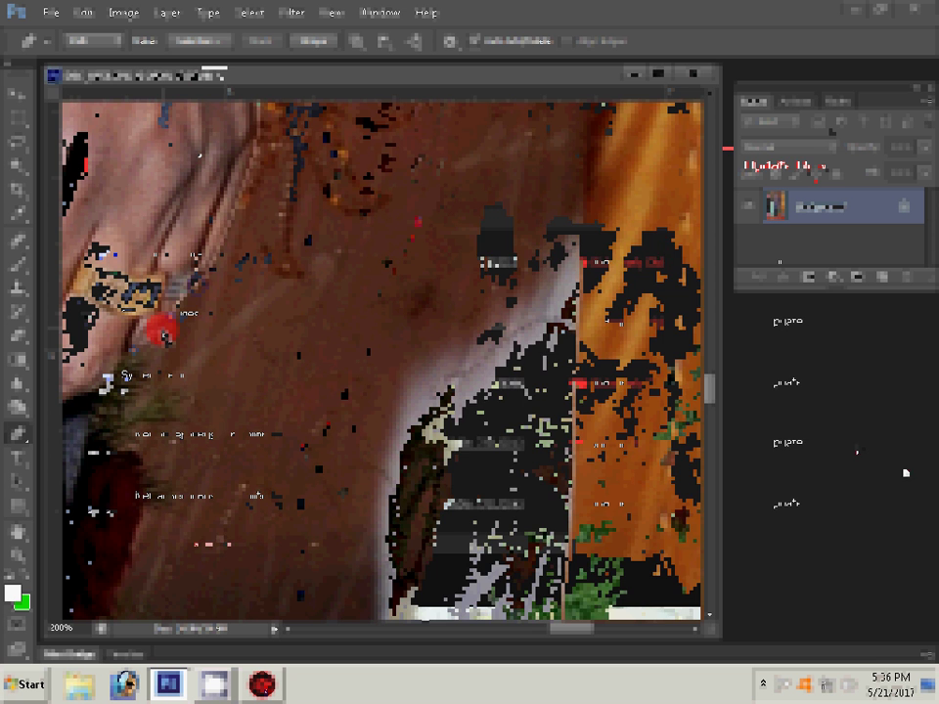
- Pan across the dress and white flowers to continue the path along the bride's shoulder
left_click_drag(162, 335, 326, 291)
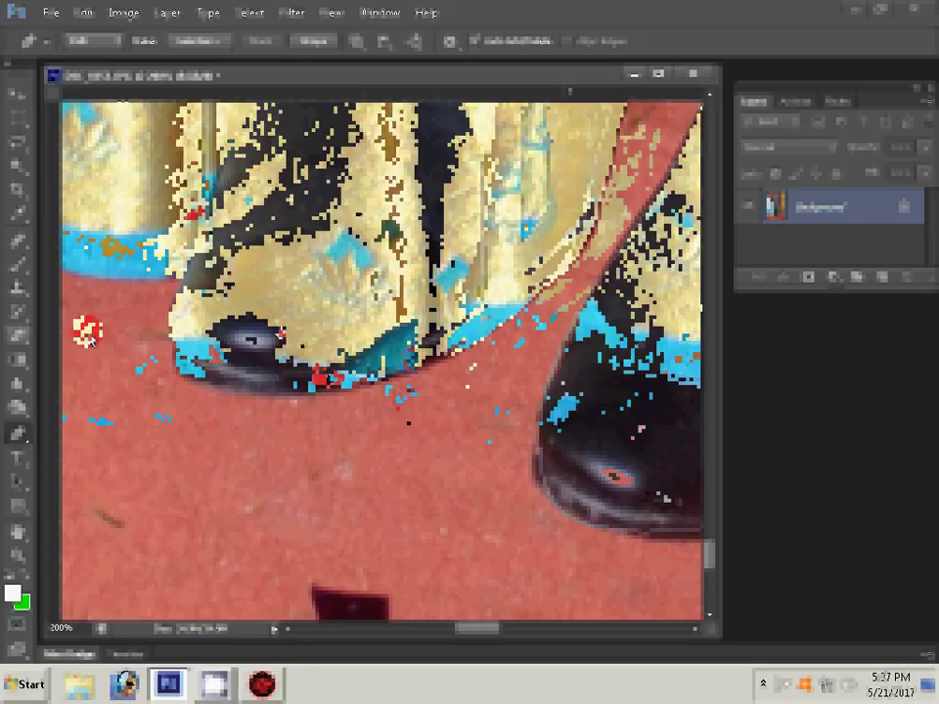
left_click_drag(86, 333, 336, 512)
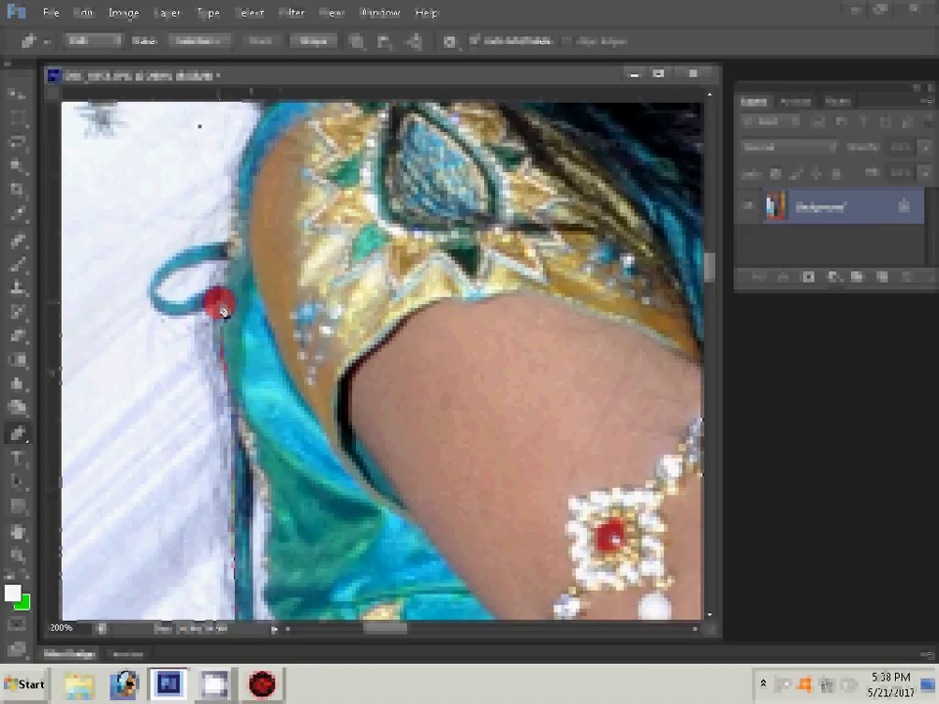
- Convert the traced path to a selection, fit the image on screen, copy the couple to Layer 1, and hide Background
right_click(389, 319)
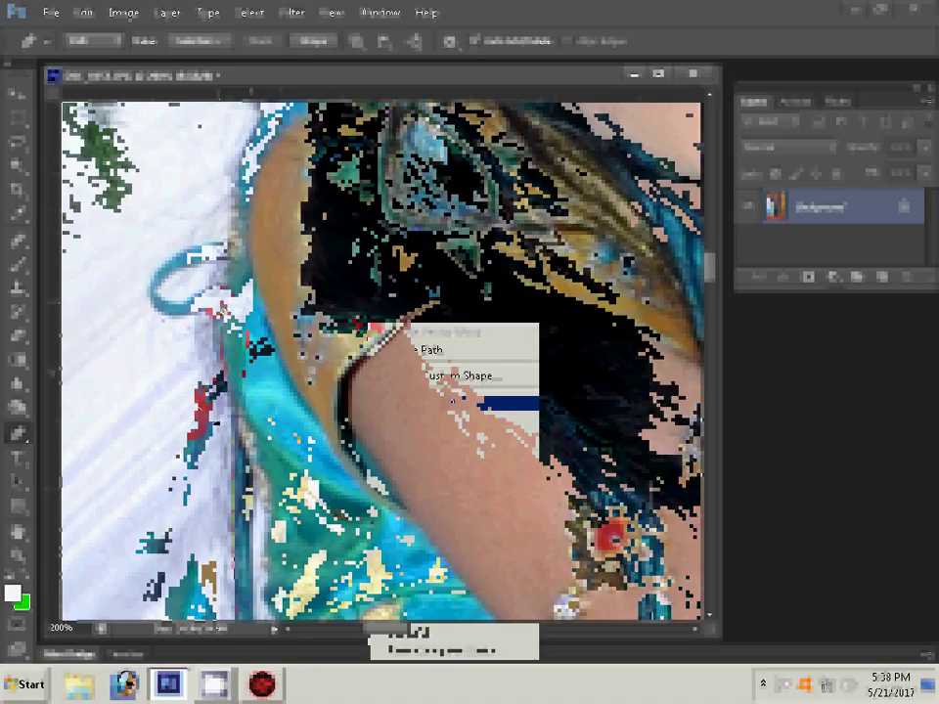
left_click(467, 380)
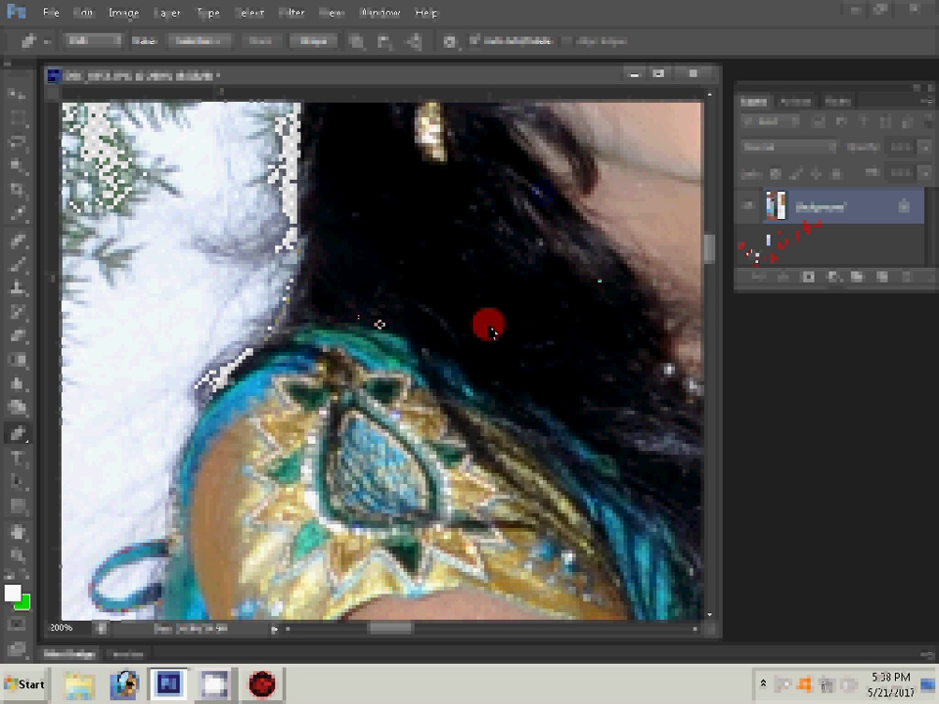
right_click(381, 328)
left_click(411, 337)
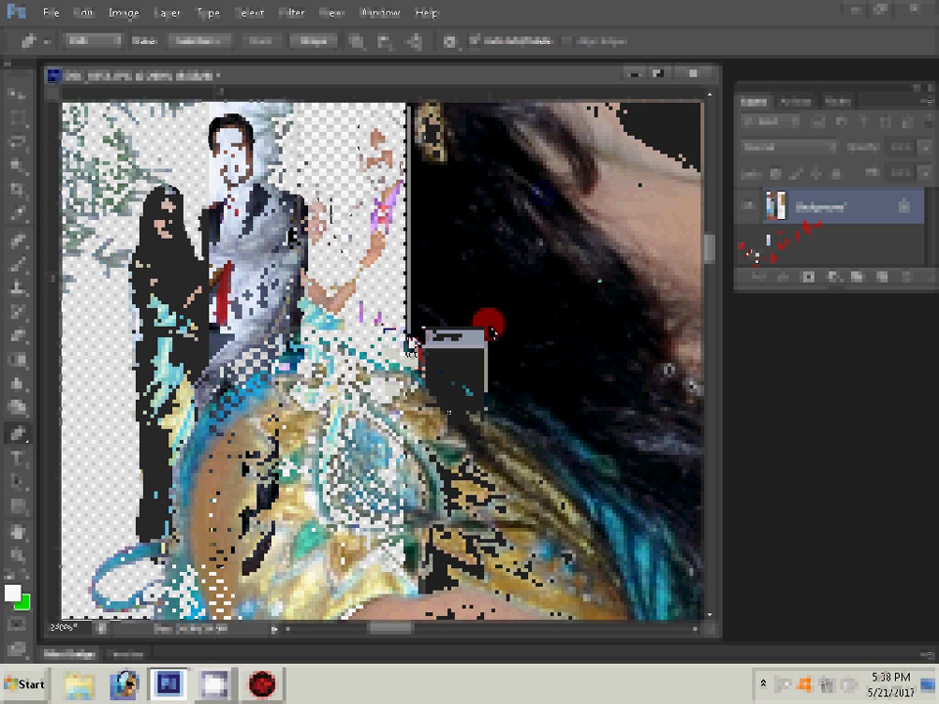
left_click_drag(489, 326, 489, 326)
key("z")
left_click(370, 443)
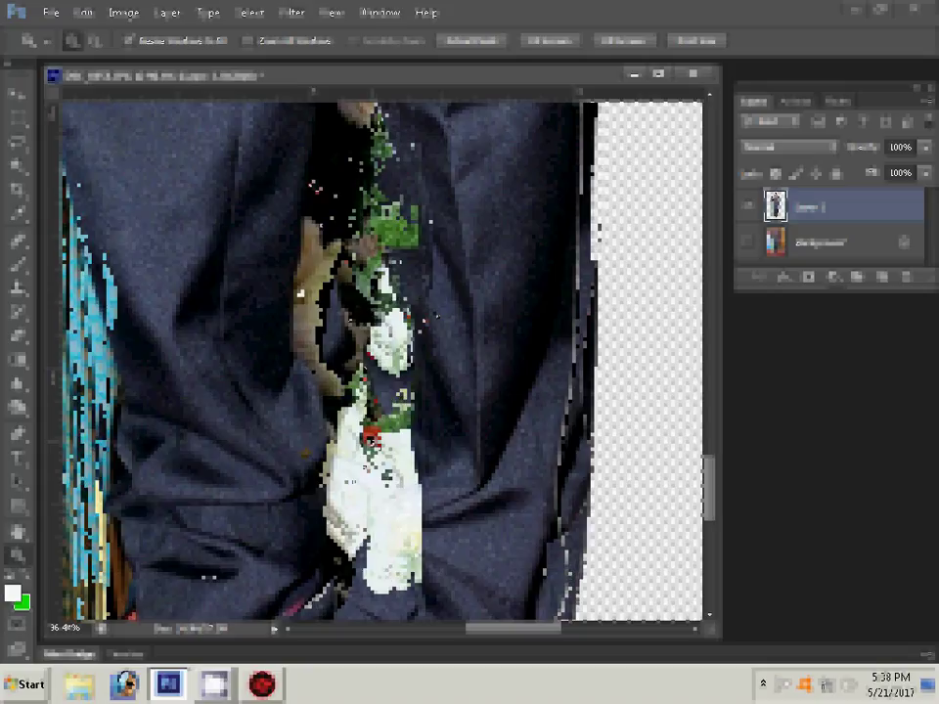
- Delete the background gap near the flowers via a pen selection, then erase remnants beside the groom's shoe
left_click(324, 330)
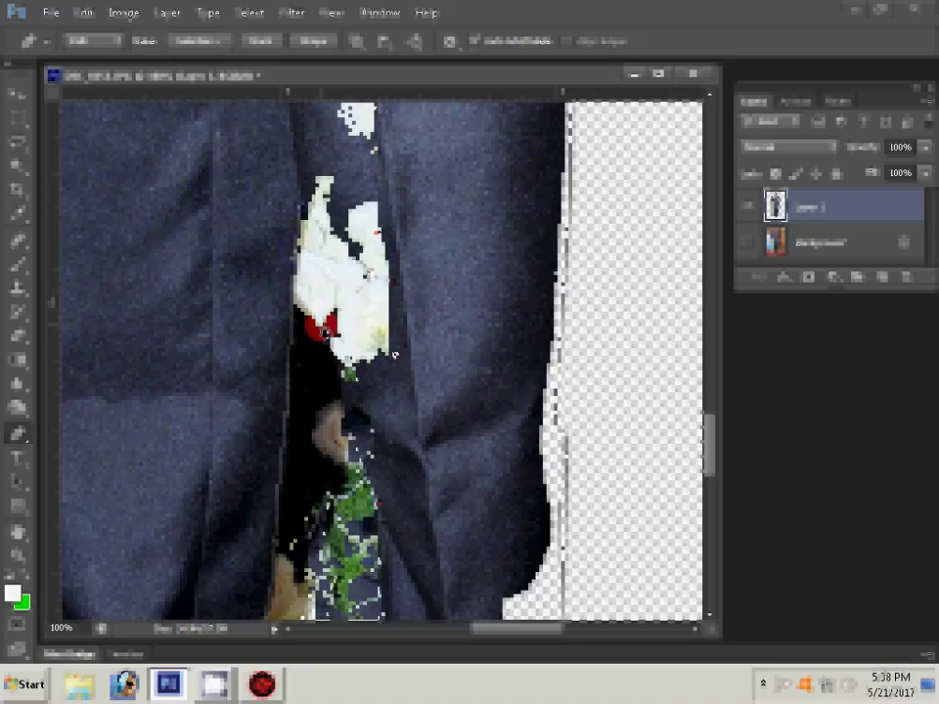
left_click(395, 355)
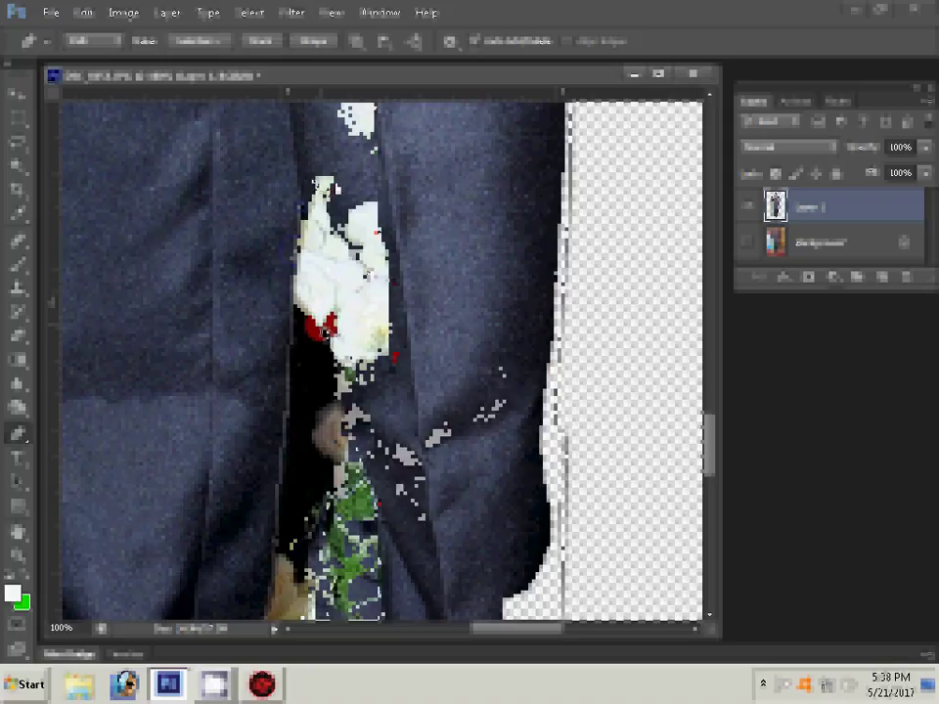
right_click(314, 177)
left_click(391, 263)
left_click(537, 196)
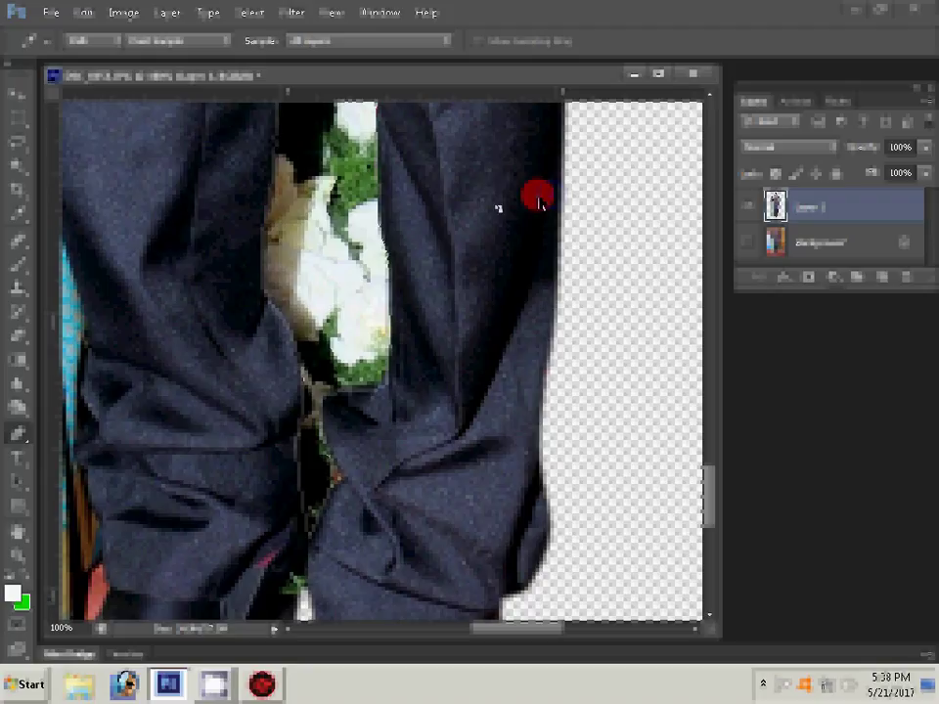
key("Delete")
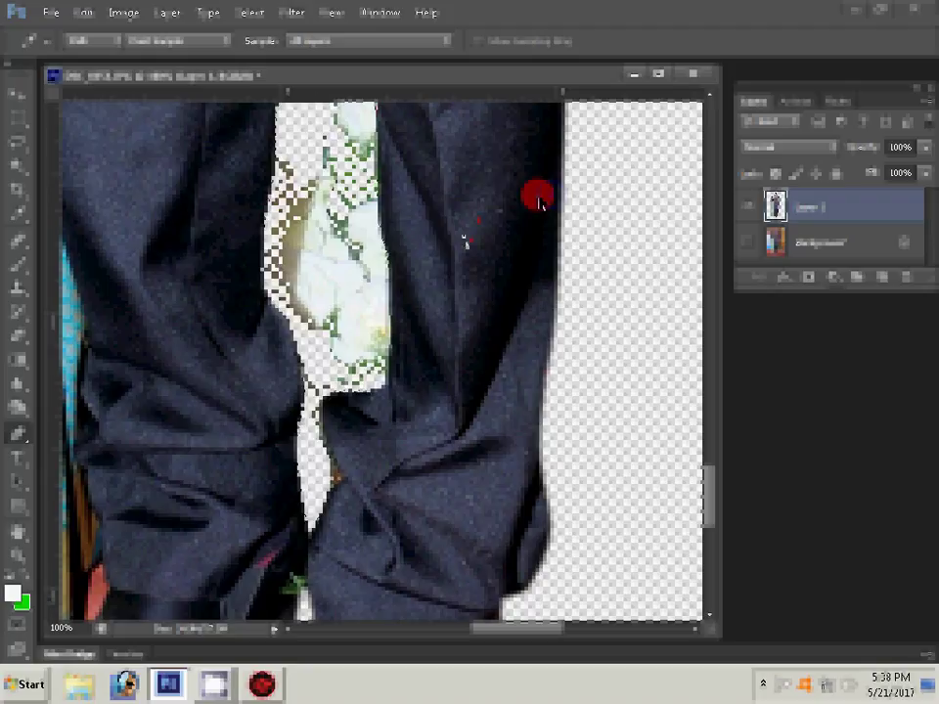
left_click(587, 354)
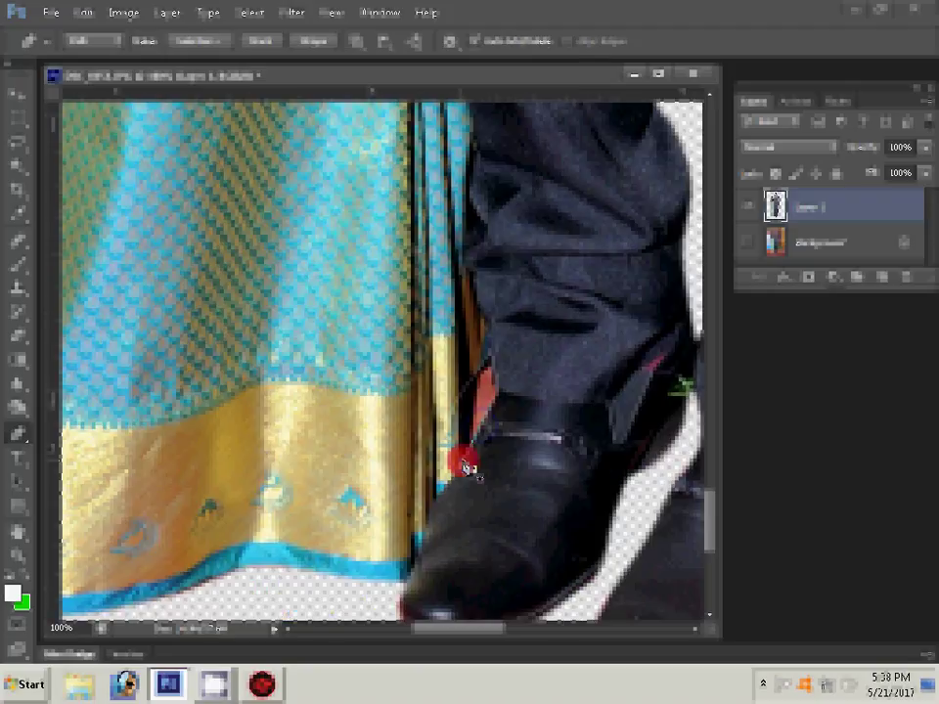
left_click_drag(466, 464, 468, 466)
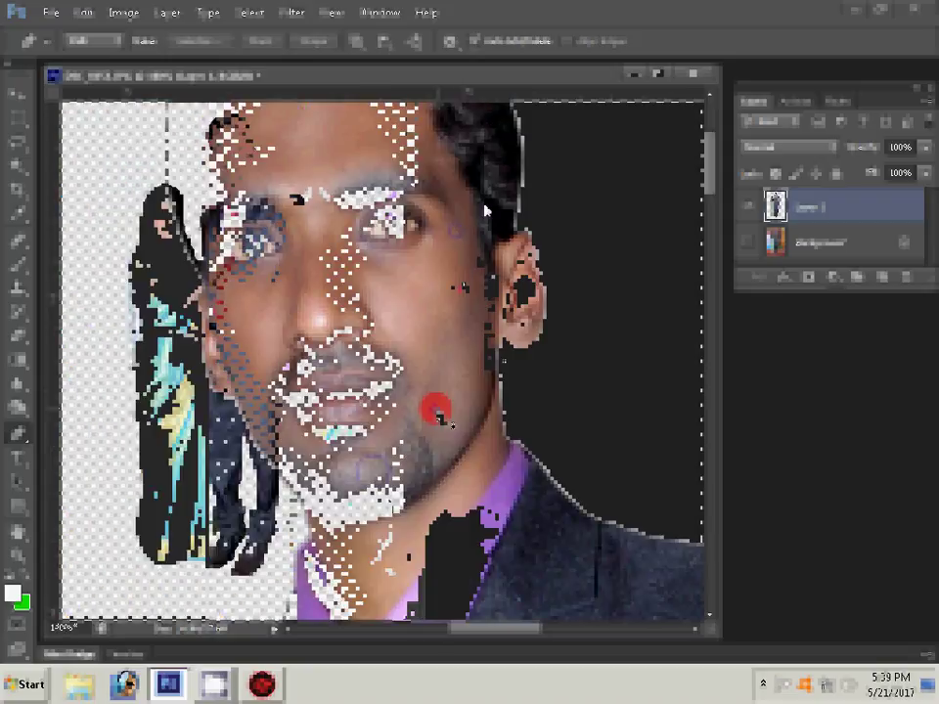
- Save the cut-out couple as a Photoshop (*.PSD) file in the chosen folder
key("ctrl+shift+s")
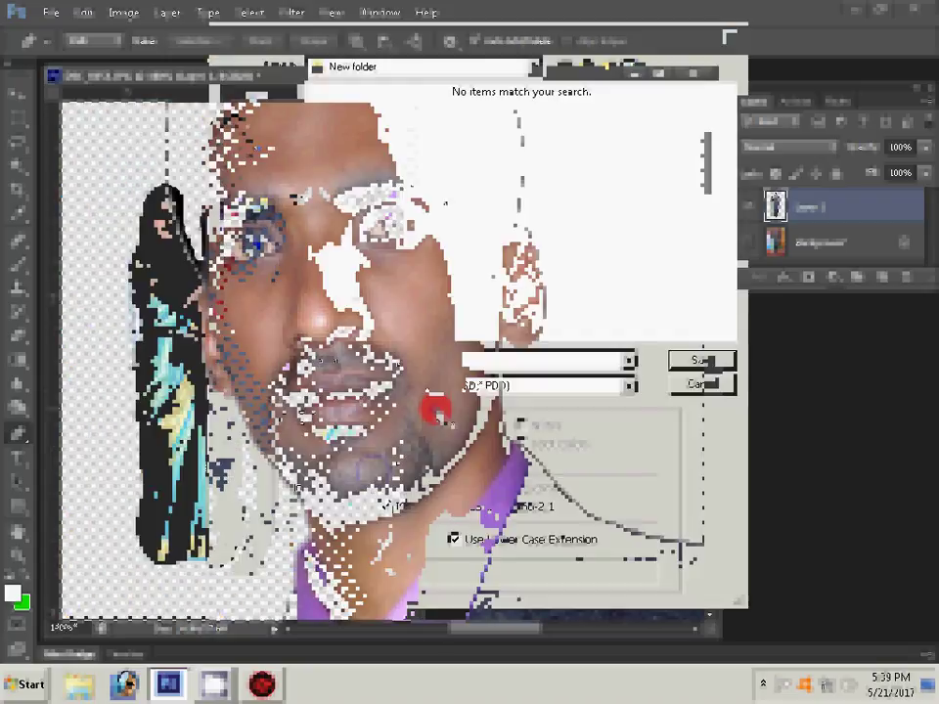
left_click(590, 75)
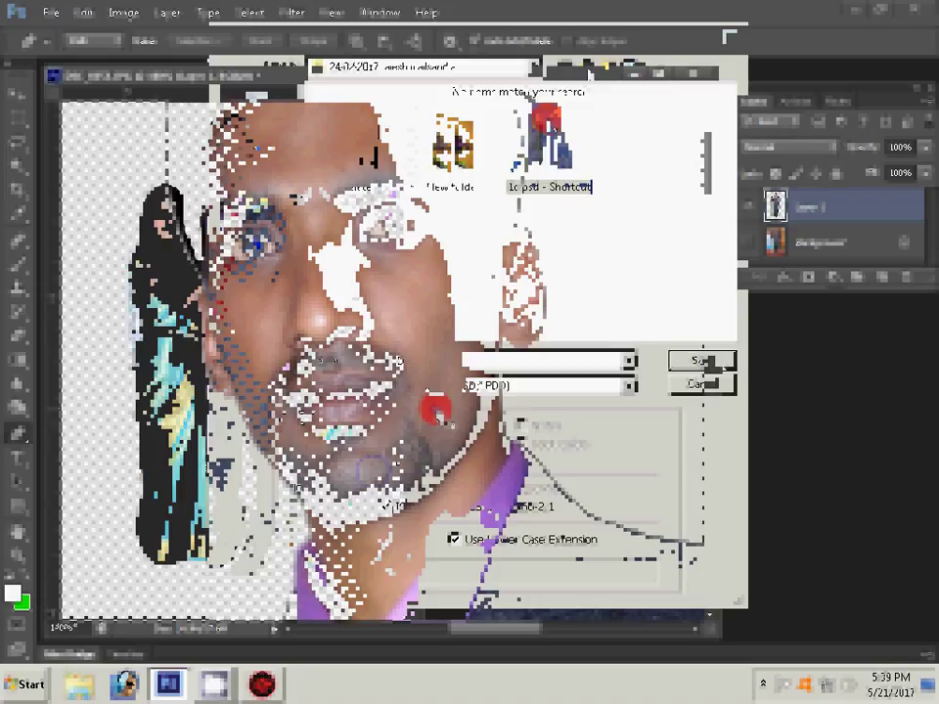
left_click(590, 75)
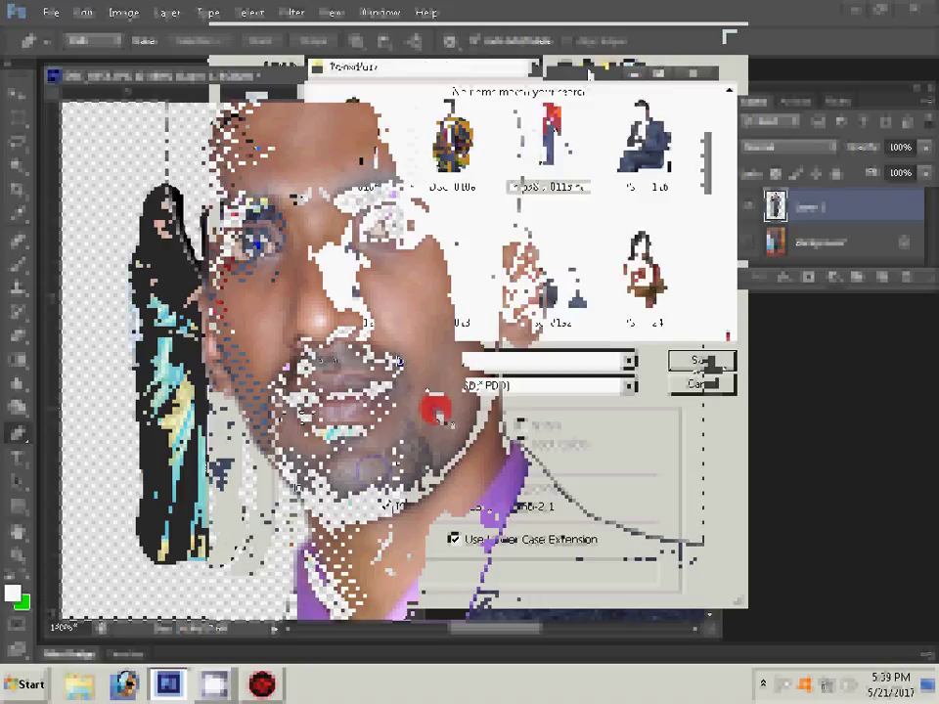
key("Escape")
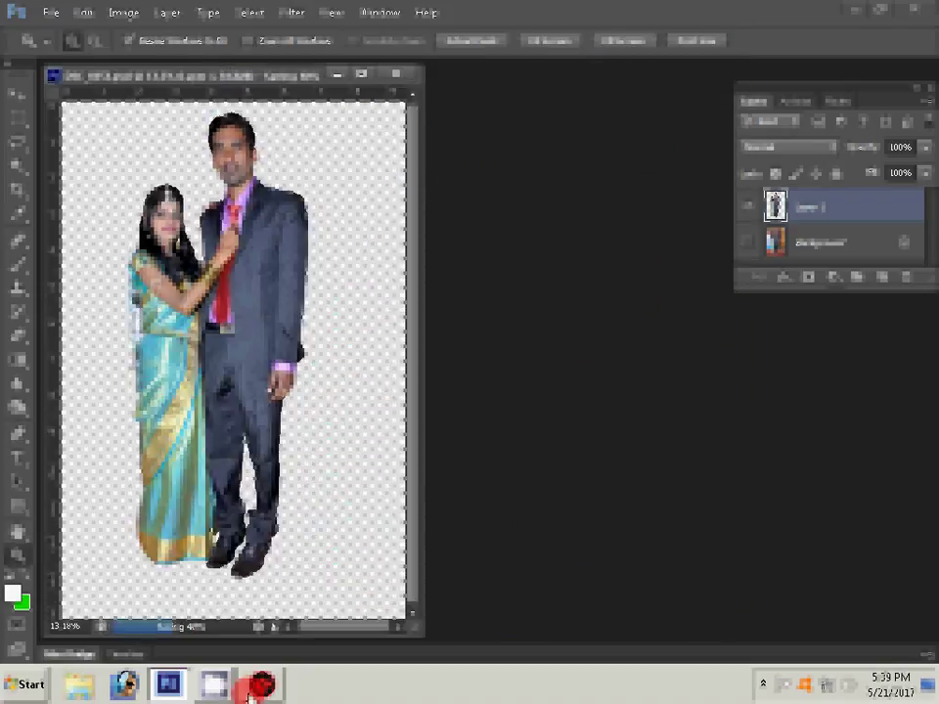